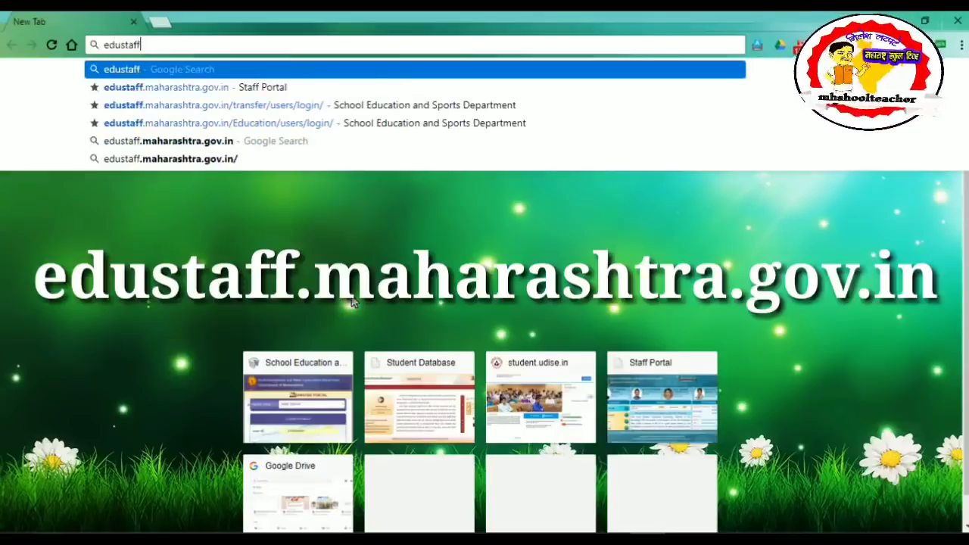
Step: Enter edustaff.maharashtra.gov.in in Chrome's address bar and load the site
{"action": "type", "text": ".mah"}
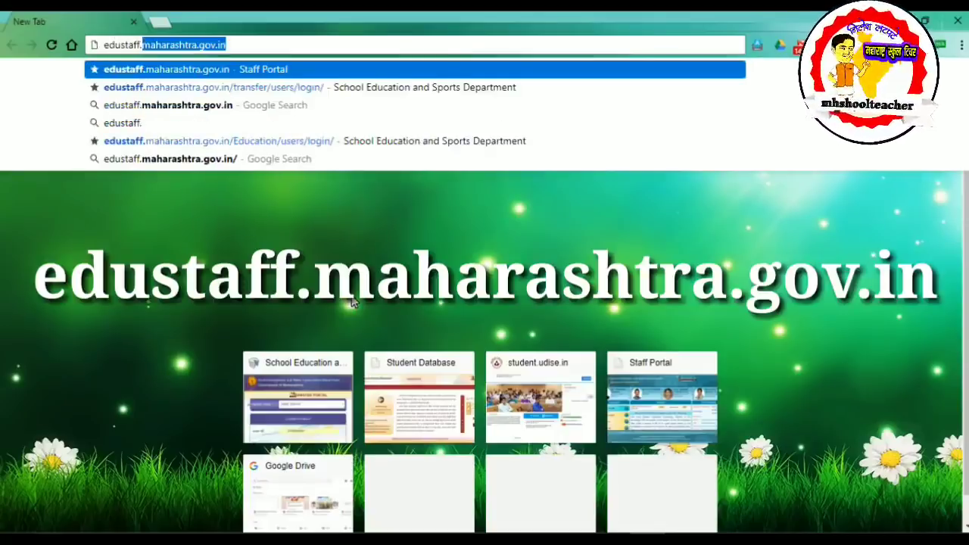
{"action": "type", "text": "ars"}
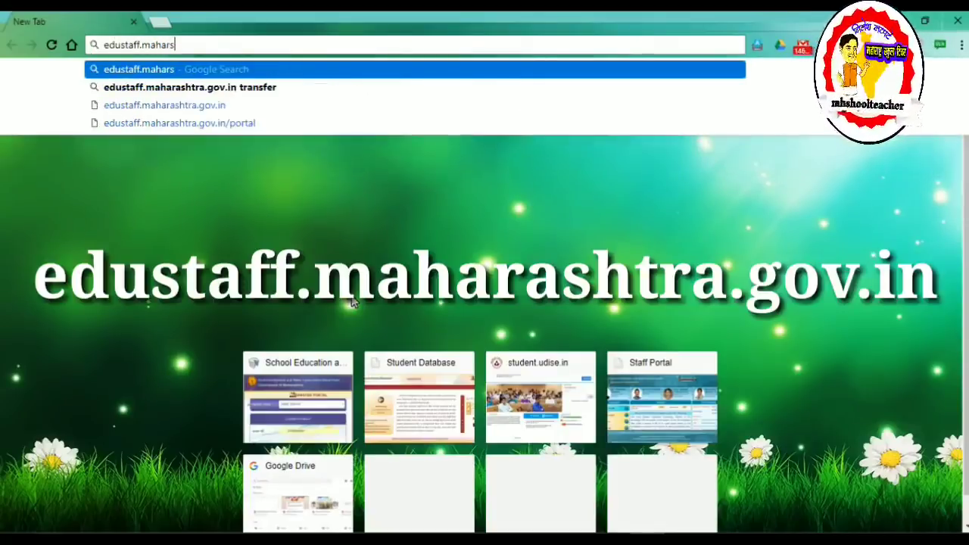
{"action": "key", "text": "BackSpace"}
{"action": "type", "text": "a"}
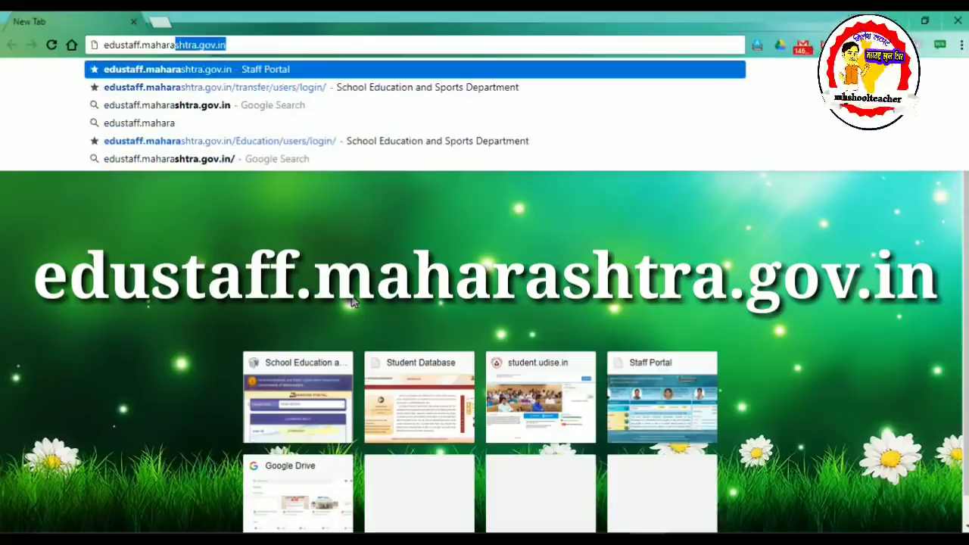
{"action": "type", "text": "shtra"}
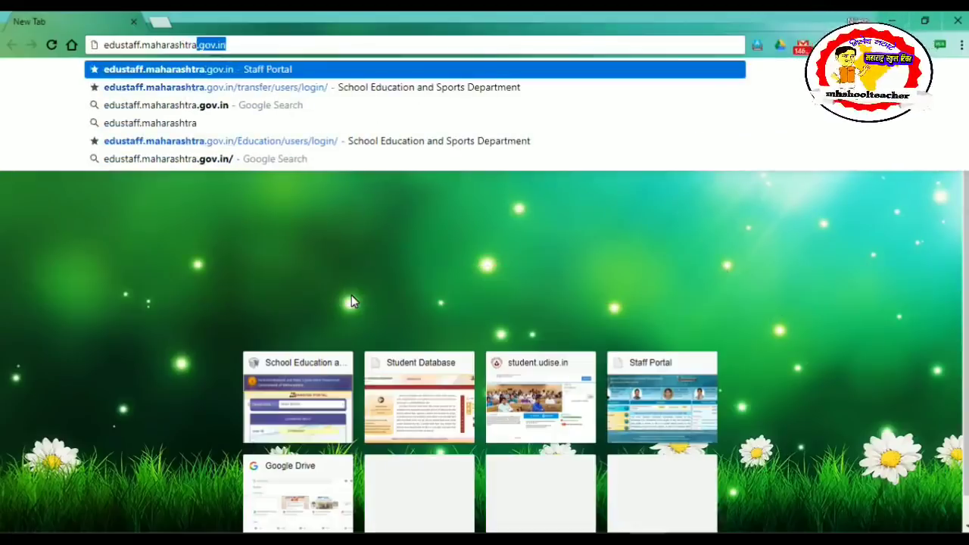
{"action": "type", "text": "."}
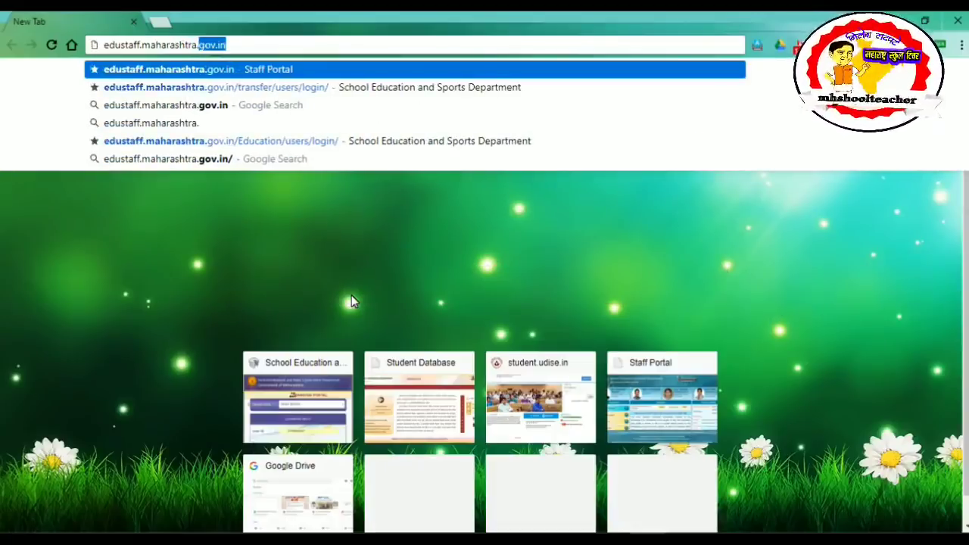
{"action": "type", "text": "gov.in"}
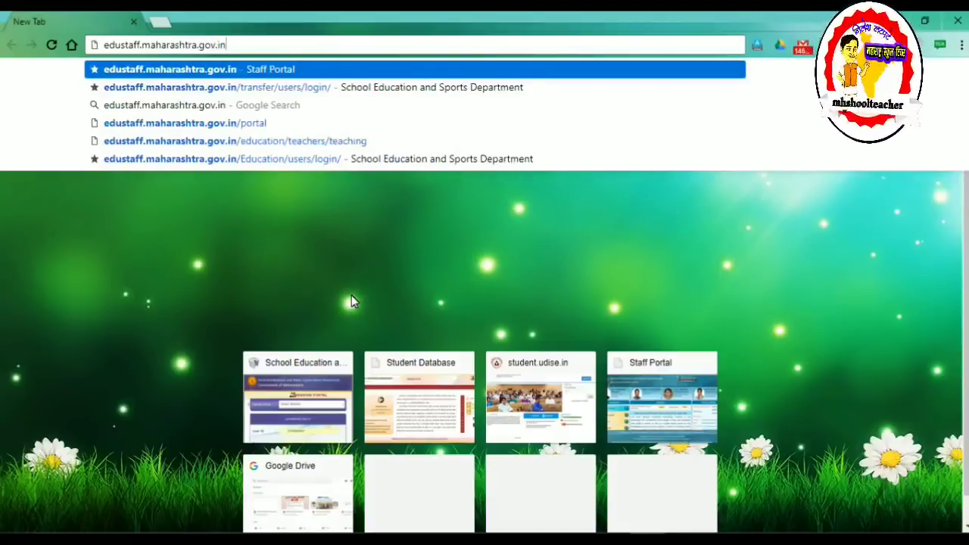
{"action": "key", "text": "Return"}
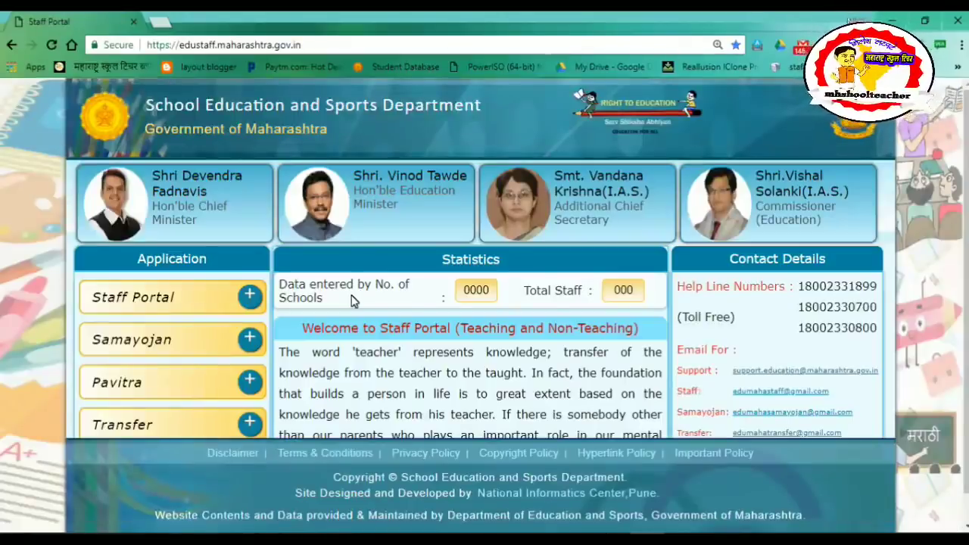
Step: Open the Staff Portal login page under Application and dismiss the Please Select Role alert
{"action": "left_click", "coordinate": [115, 305]}
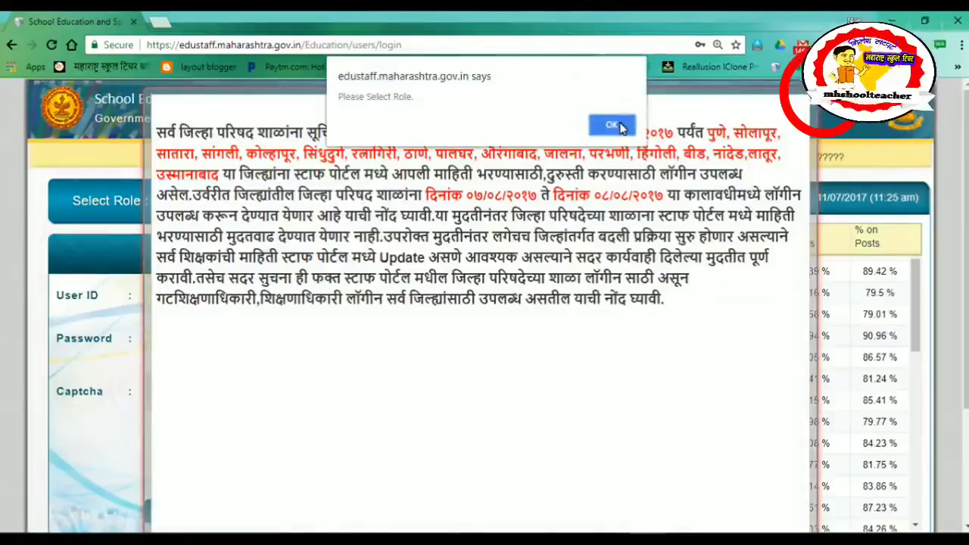
{"action": "left_click", "coordinate": [618, 124]}
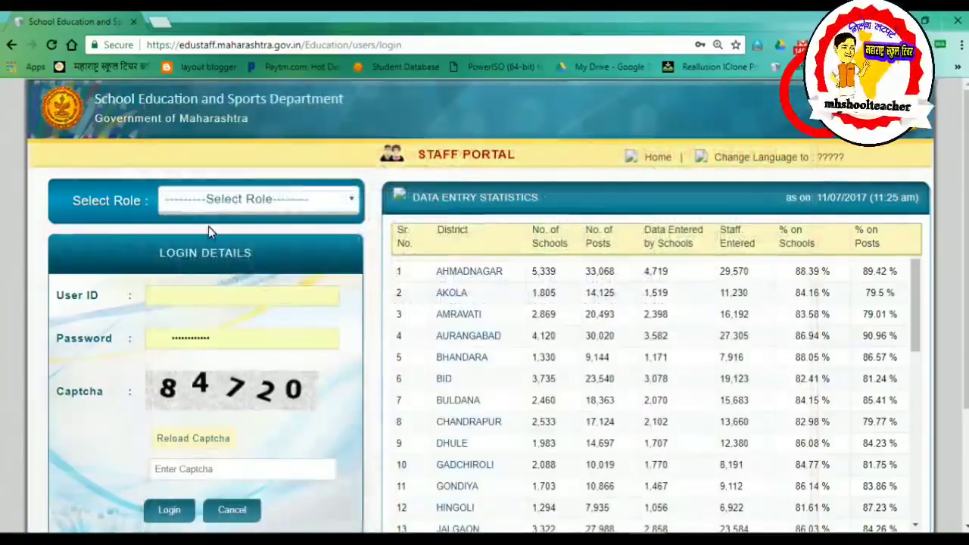
Step: Log in with the Head Master role, the school's saved user ID and the captcha code
{"action": "left_click", "coordinate": [199, 206]}
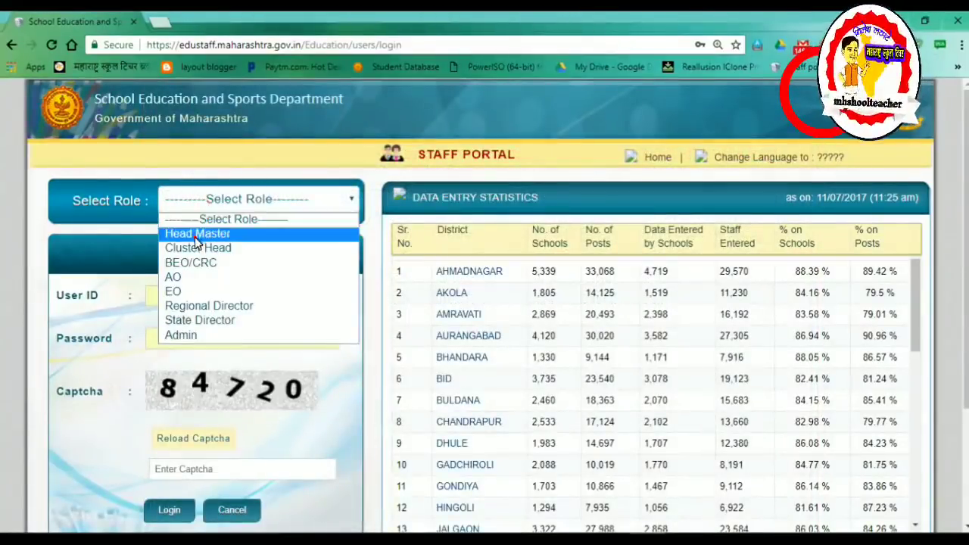
{"action": "left_click", "coordinate": [194, 234]}
{"action": "left_click", "coordinate": [196, 304]}
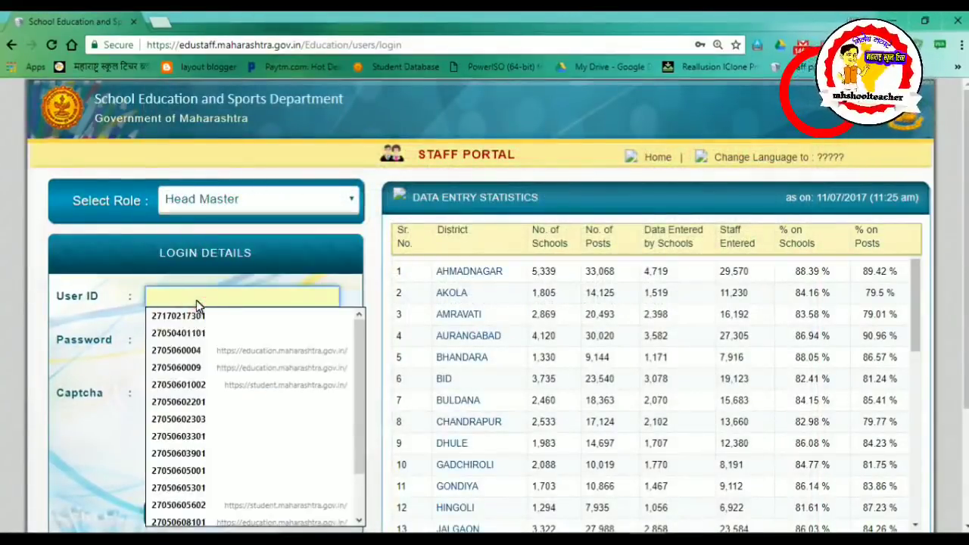
{"action": "left_click", "coordinate": [198, 317]}
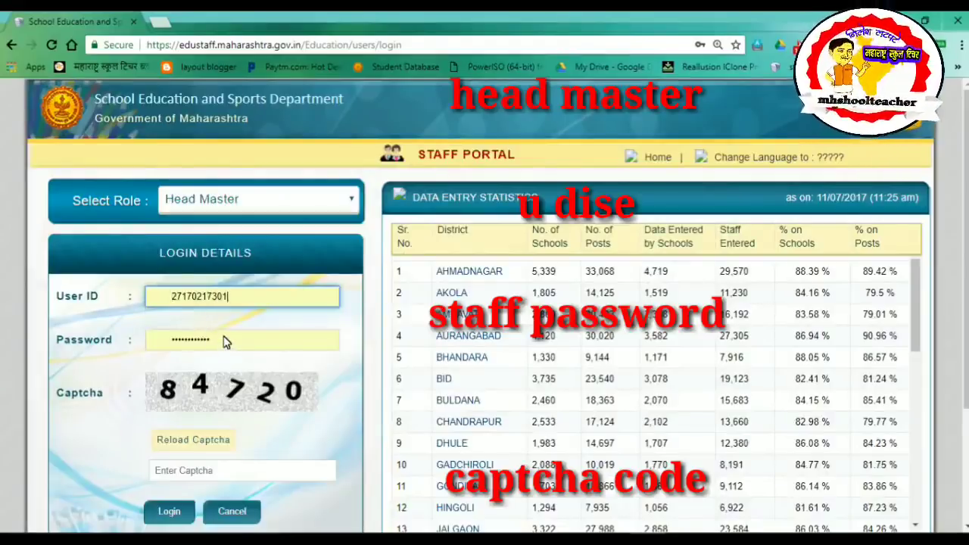
{"action": "left_click", "coordinate": [209, 475]}
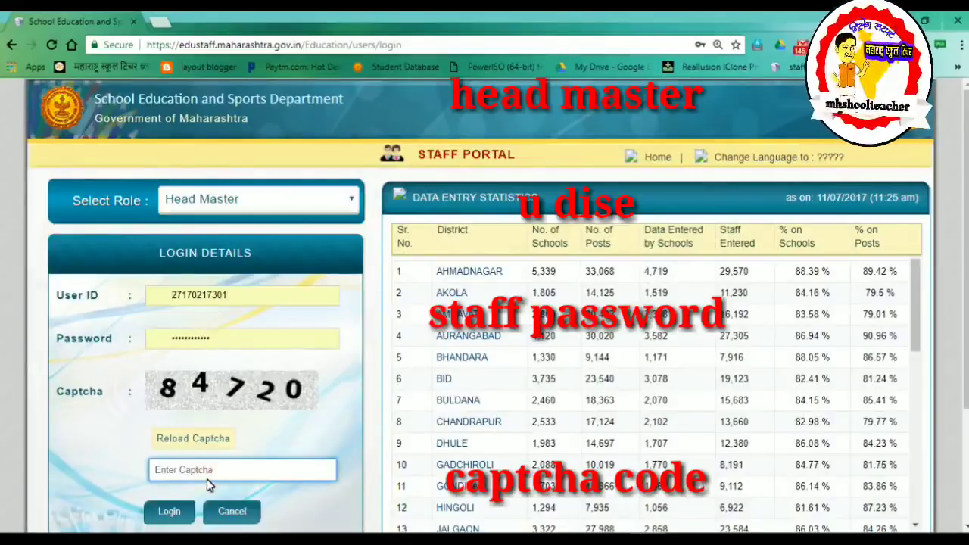
{"action": "type", "text": "84720"}
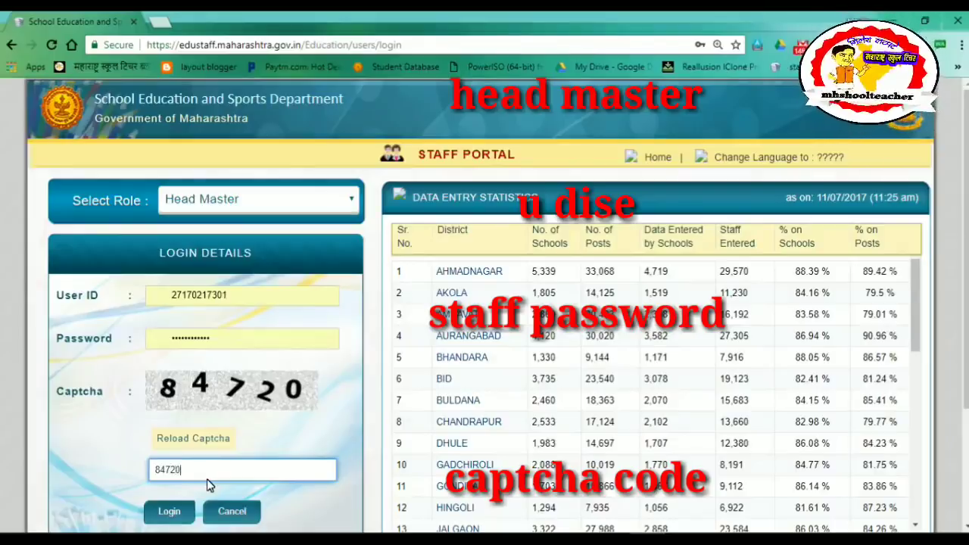
{"action": "left_click", "coordinate": [169, 513]}
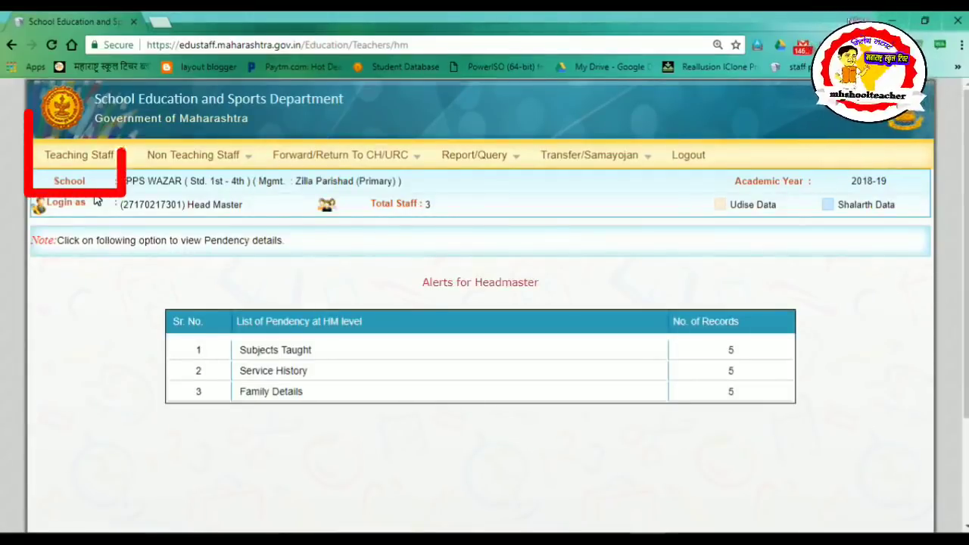
Step: Go to Teaching Staff > Attach And Detach Teacher > Detach Teacher
{"action": "mouse_move", "coordinate": [87, 160]}
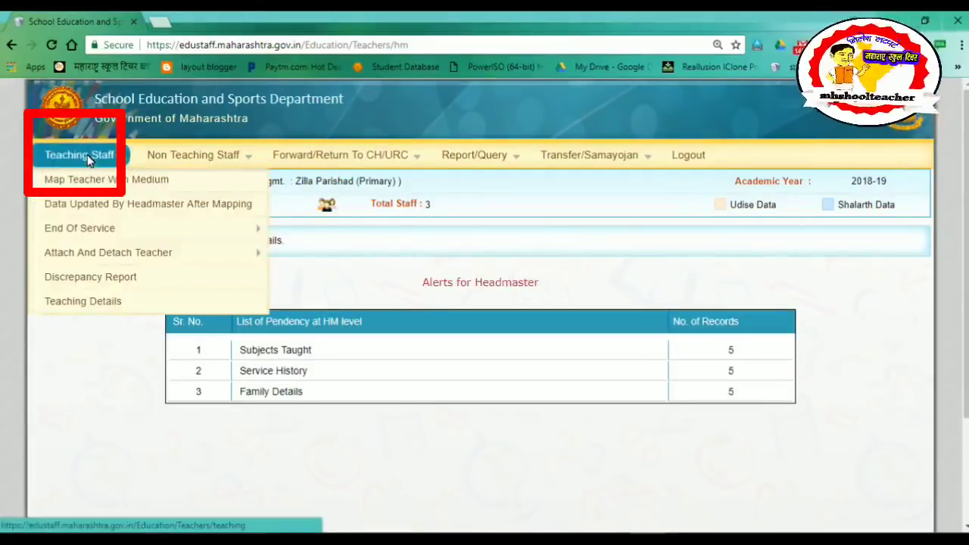
{"action": "mouse_move", "coordinate": [84, 253]}
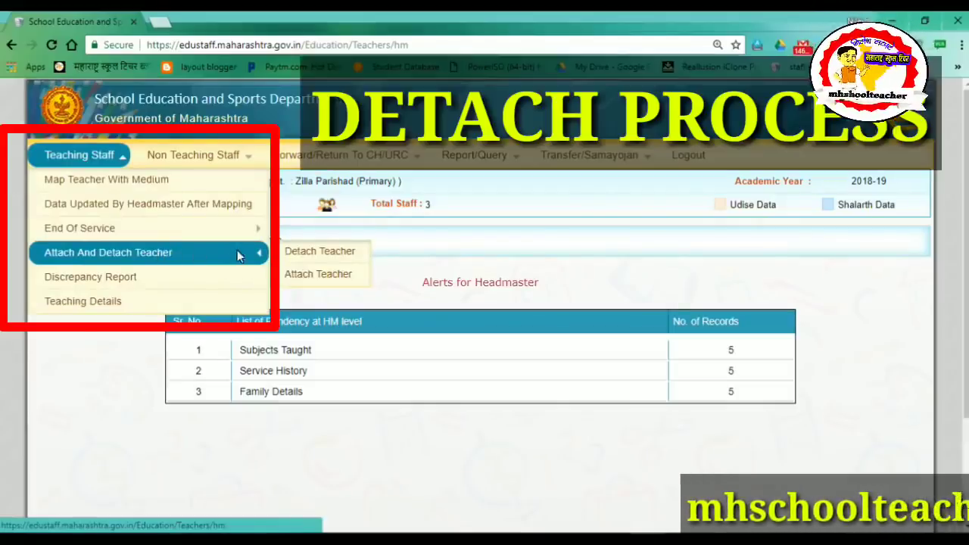
{"action": "left_click", "coordinate": [311, 257]}
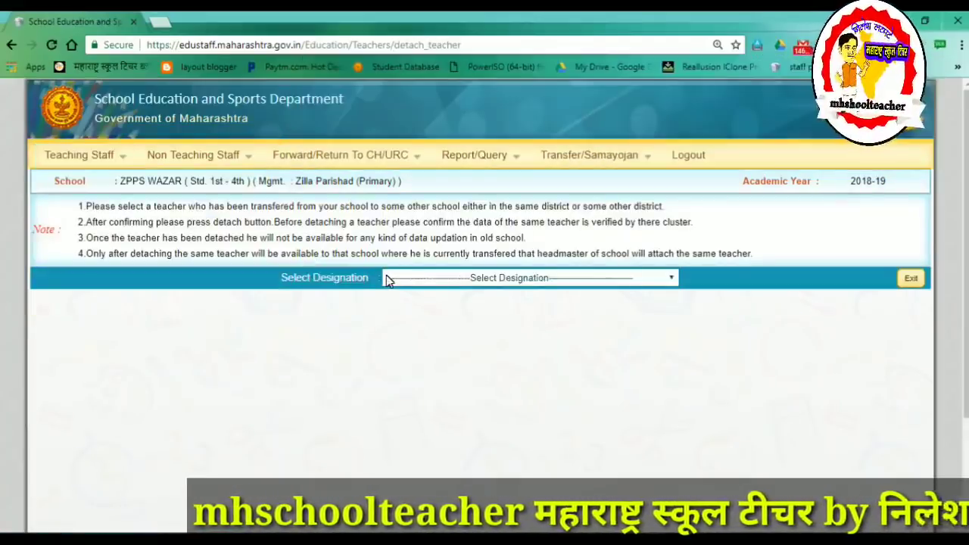
Step: Select the Under Graduate Teacher std(1-4/5) designation and the transferred teacher to detach
{"action": "left_click", "coordinate": [386, 278]}
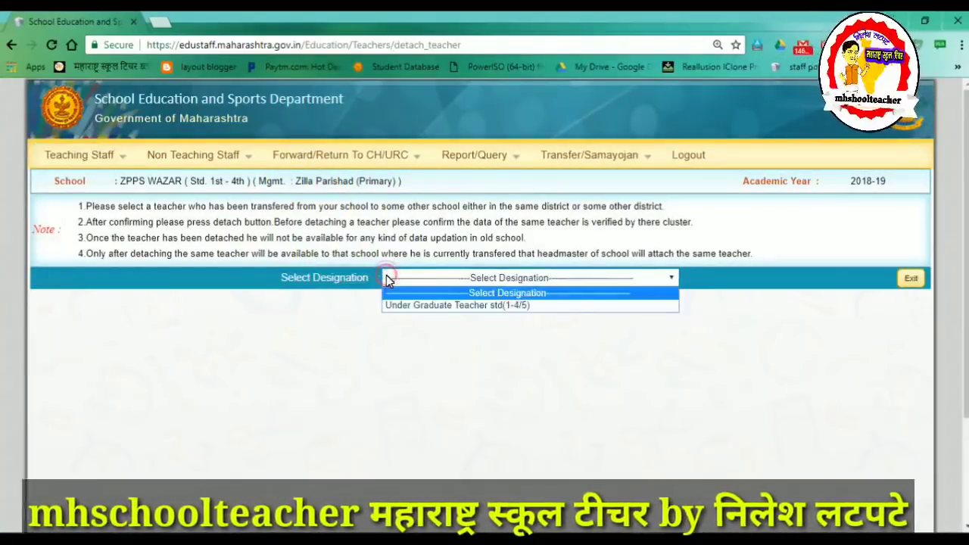
{"action": "left_click", "coordinate": [386, 277]}
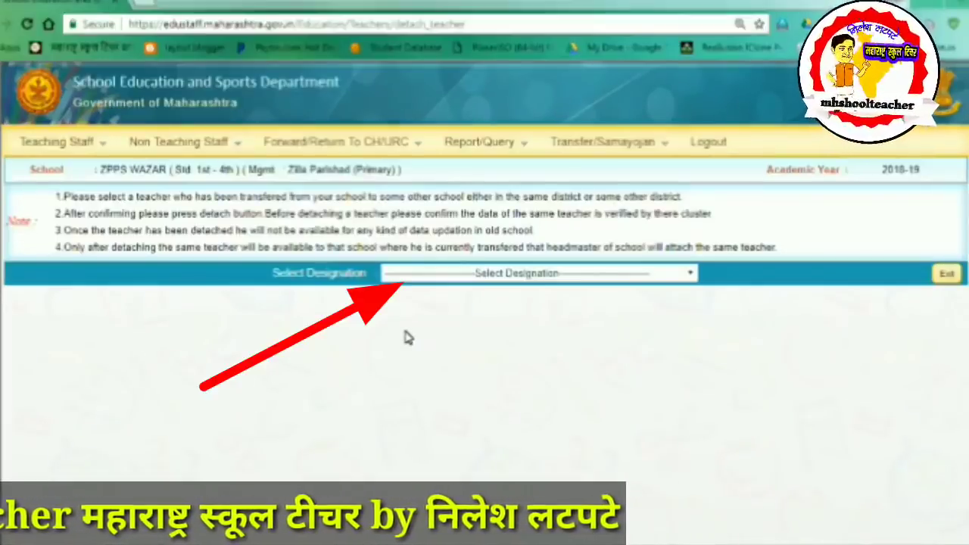
{"action": "left_click", "coordinate": [441, 275]}
{"action": "left_click", "coordinate": [445, 303]}
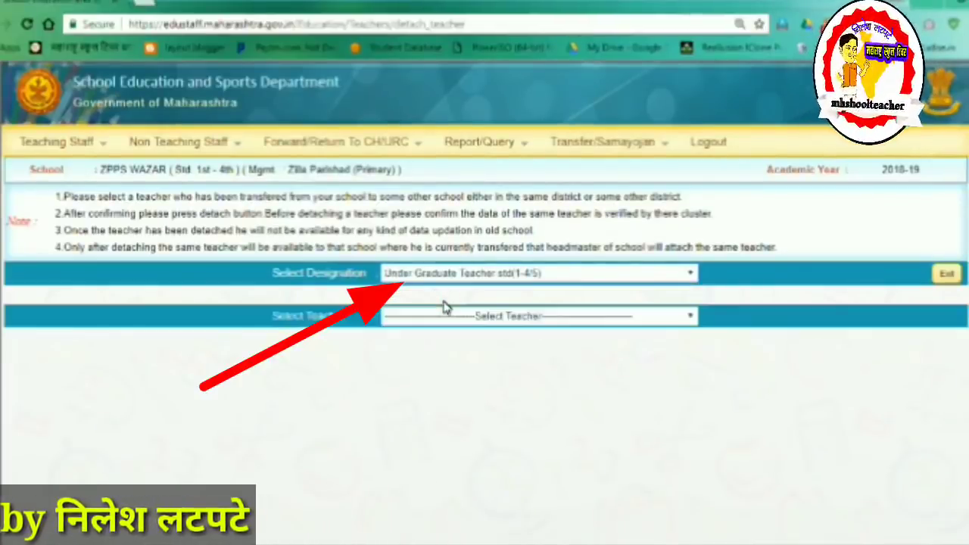
{"action": "left_click", "coordinate": [461, 318]}
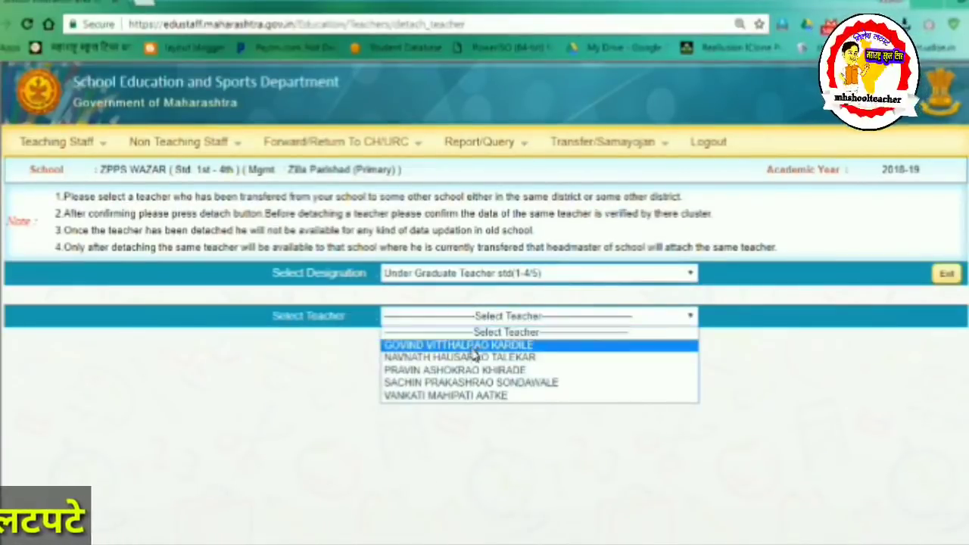
{"action": "left_click", "coordinate": [471, 346]}
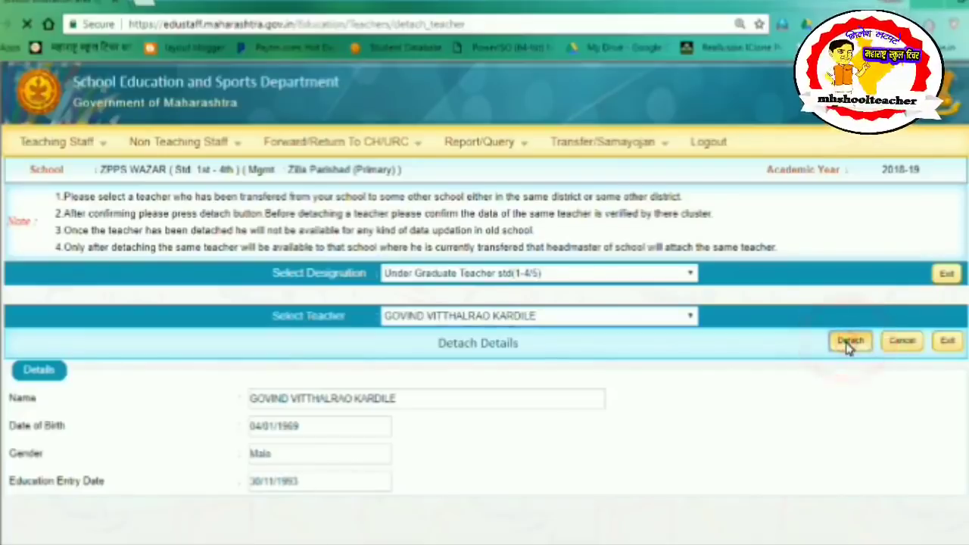
Step: Detach the selected teacher, then reselect Under Graduate Teacher std(1-4/5) and detach the third-listed teacher
{"action": "left_click", "coordinate": [849, 341]}
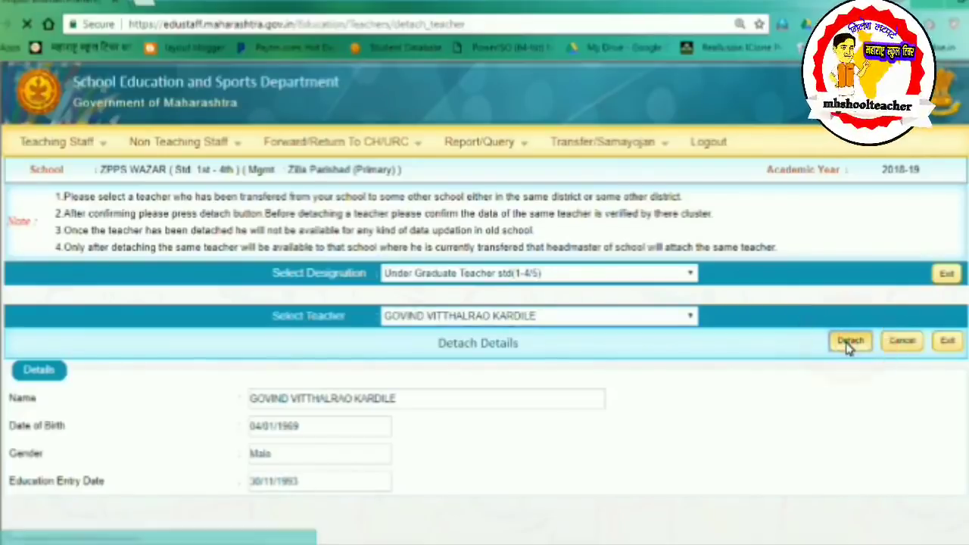
{"action": "left_click", "coordinate": [845, 344]}
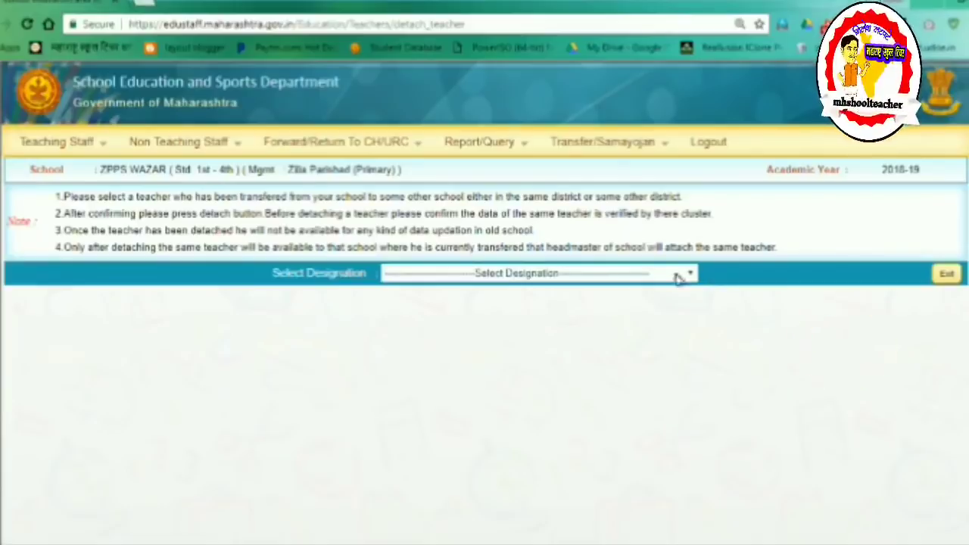
{"action": "left_click", "coordinate": [640, 274]}
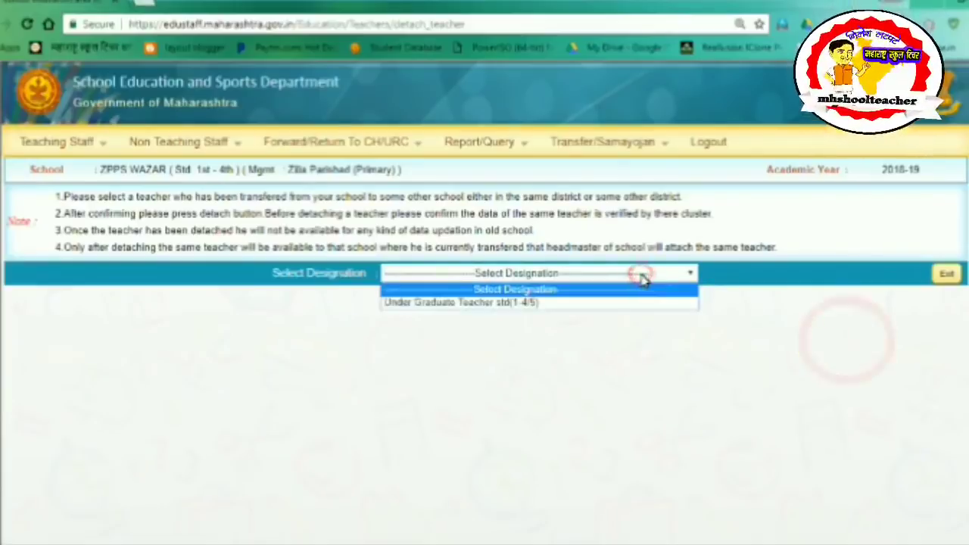
{"action": "left_click", "coordinate": [594, 303]}
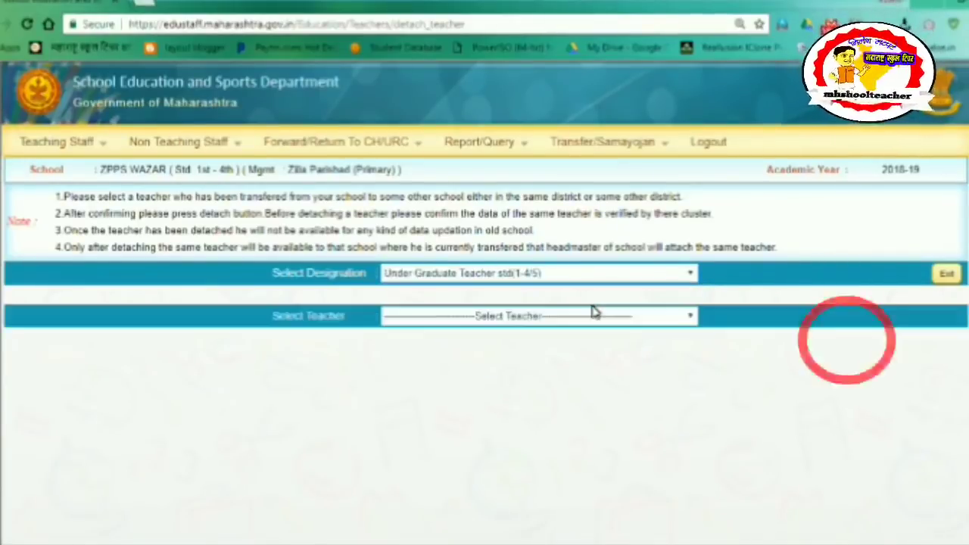
{"action": "left_click", "coordinate": [551, 321]}
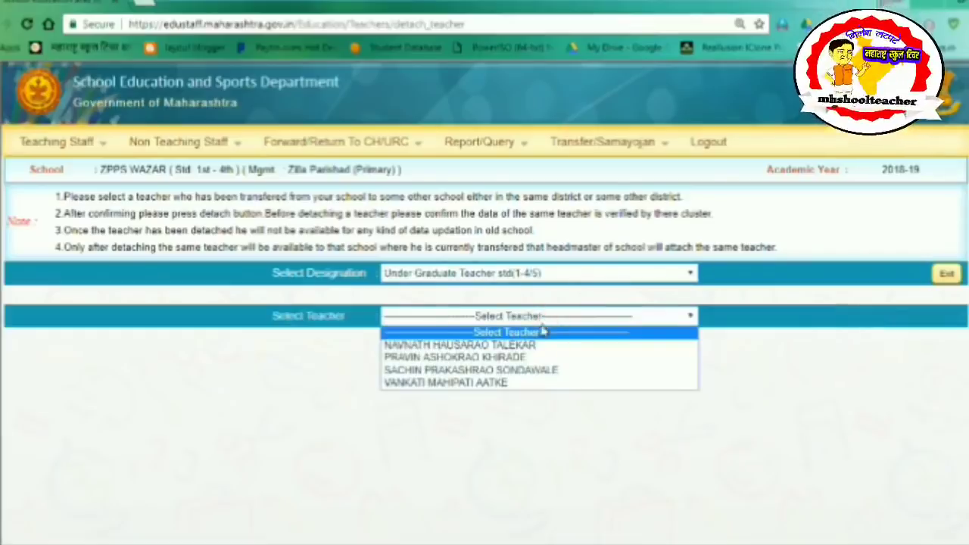
{"action": "left_click", "coordinate": [532, 370]}
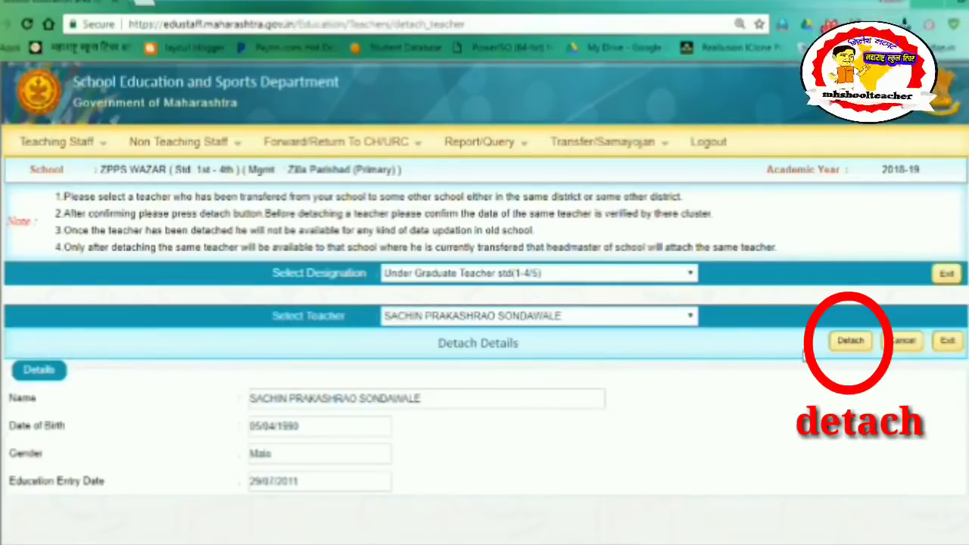
{"action": "left_click", "coordinate": [849, 342]}
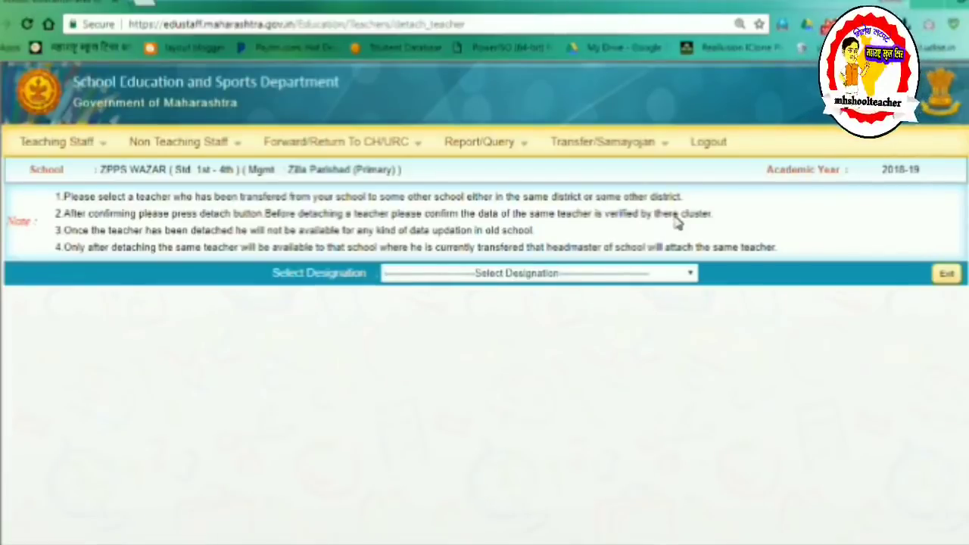
Step: Open Forward/Return To CH/URC > Forward Detach Data listing the two detached teachers
{"action": "mouse_move", "coordinate": [419, 150]}
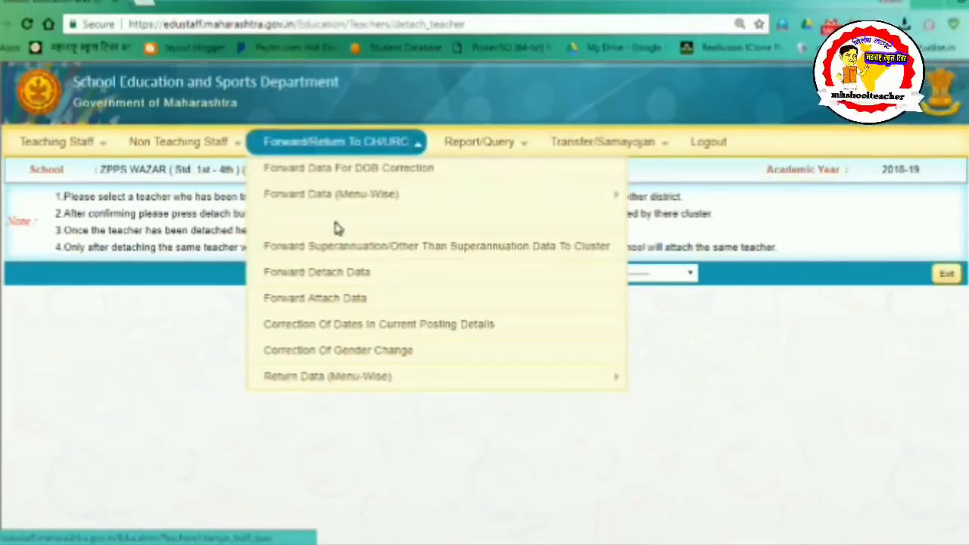
{"action": "left_click", "coordinate": [339, 277]}
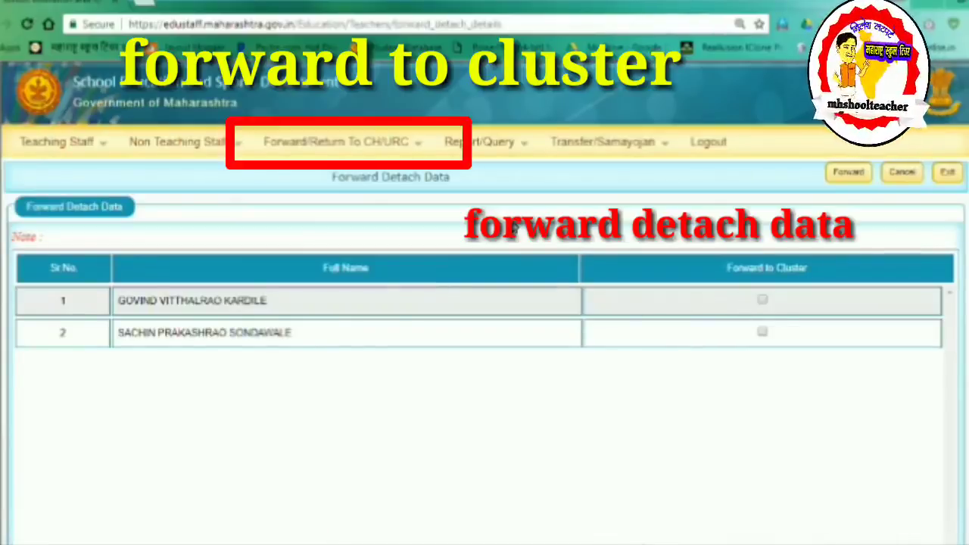
{"action": "left_click", "coordinate": [336, 141]}
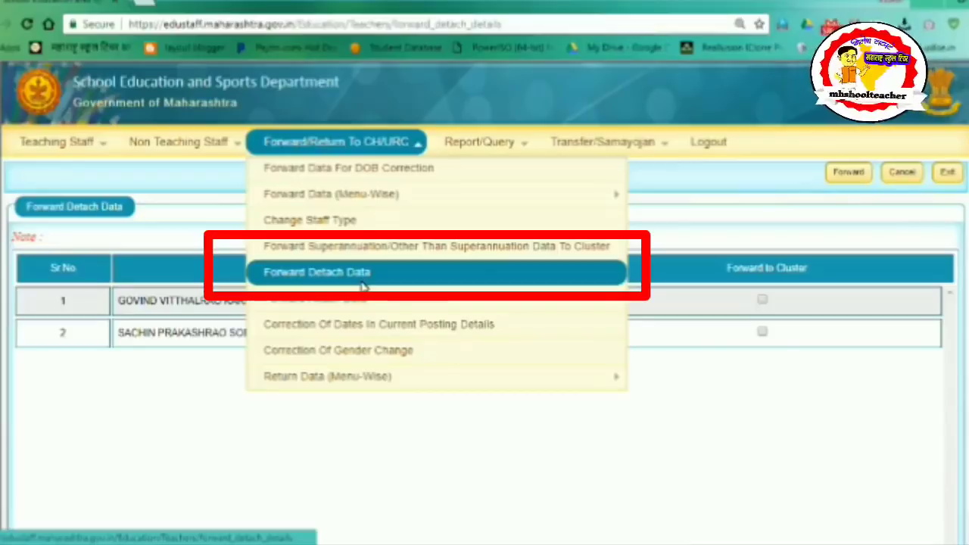
{"action": "left_click", "coordinate": [362, 282]}
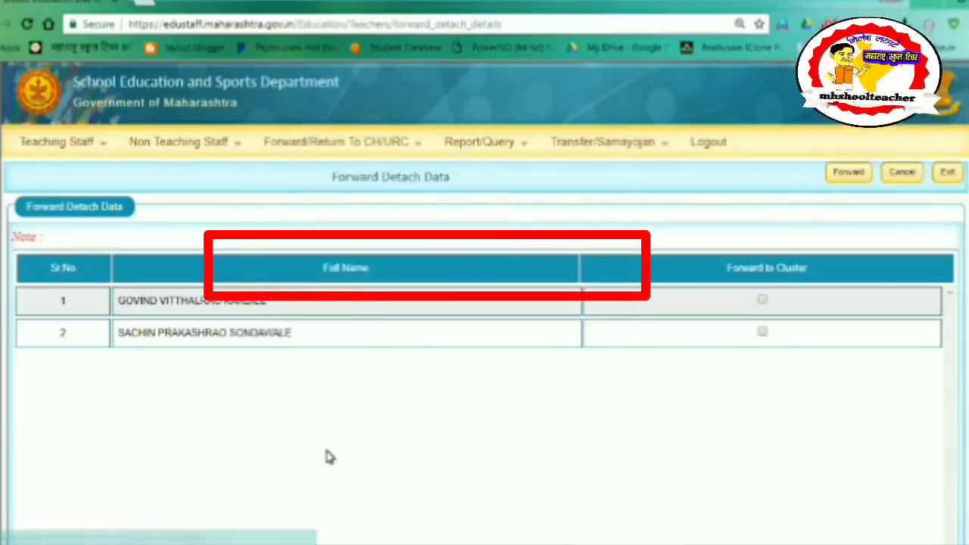
Step: Tick Forward to Cluster for rows 1 and 2 and forward them
{"action": "left_click", "coordinate": [763, 302]}
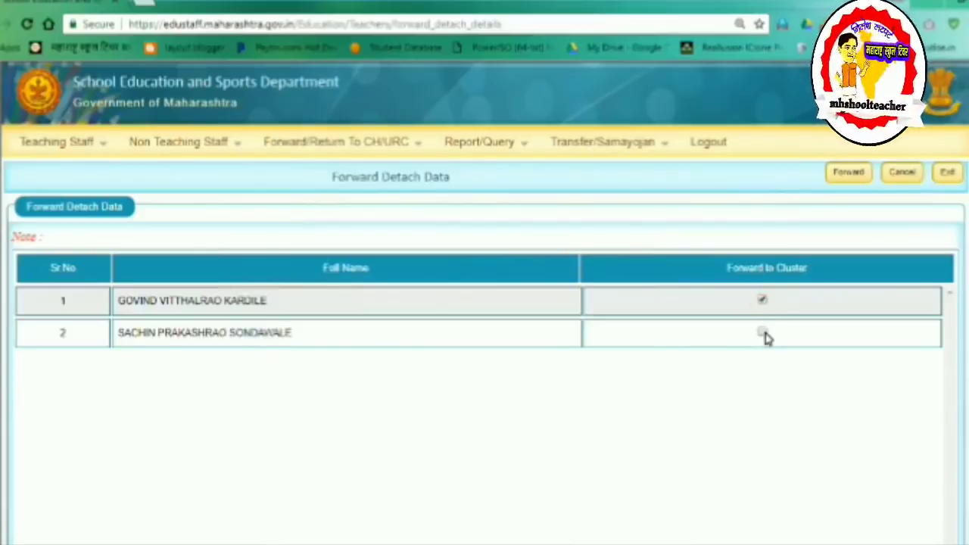
{"action": "left_click", "coordinate": [763, 333]}
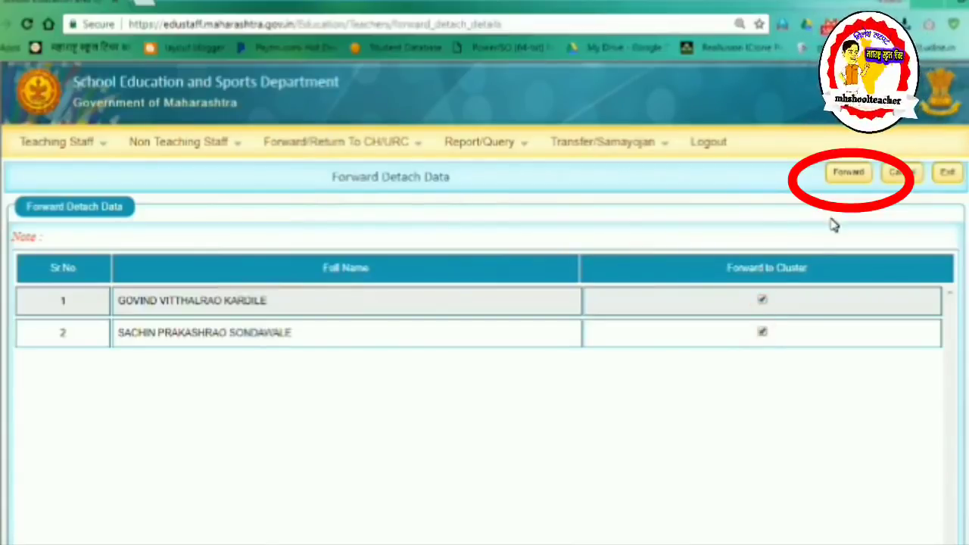
{"action": "left_click", "coordinate": [848, 173]}
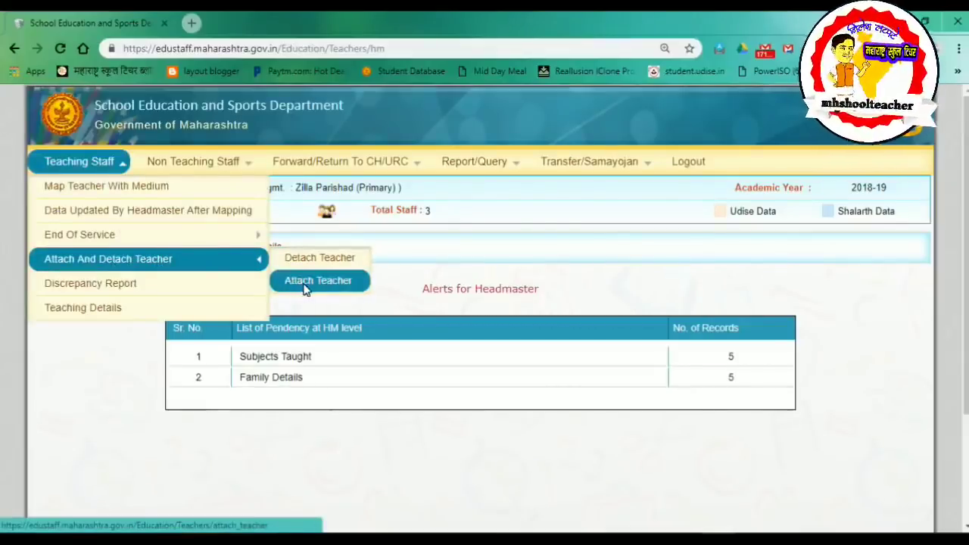
Step: On Attach Teacher, choose AKOLA, PATUR, ZP URDU PS- AALEGAON and school ZP UPPER PS JAMB
{"action": "left_click", "coordinate": [305, 288]}
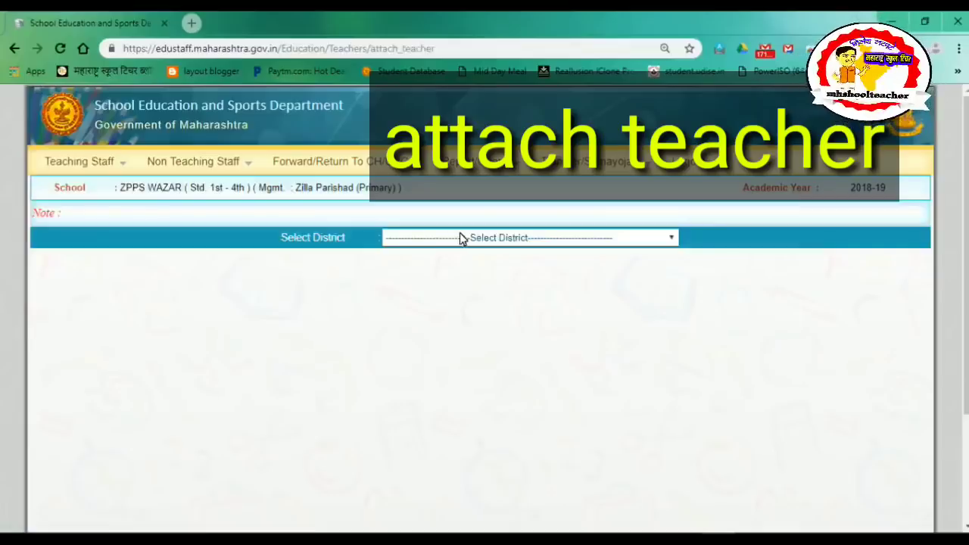
{"action": "left_click", "coordinate": [485, 240]}
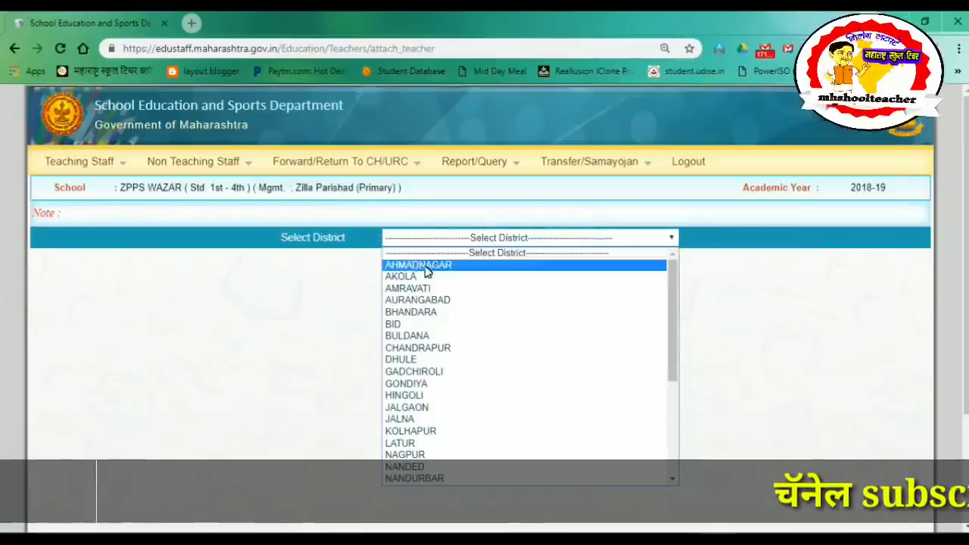
{"action": "left_click", "coordinate": [413, 277]}
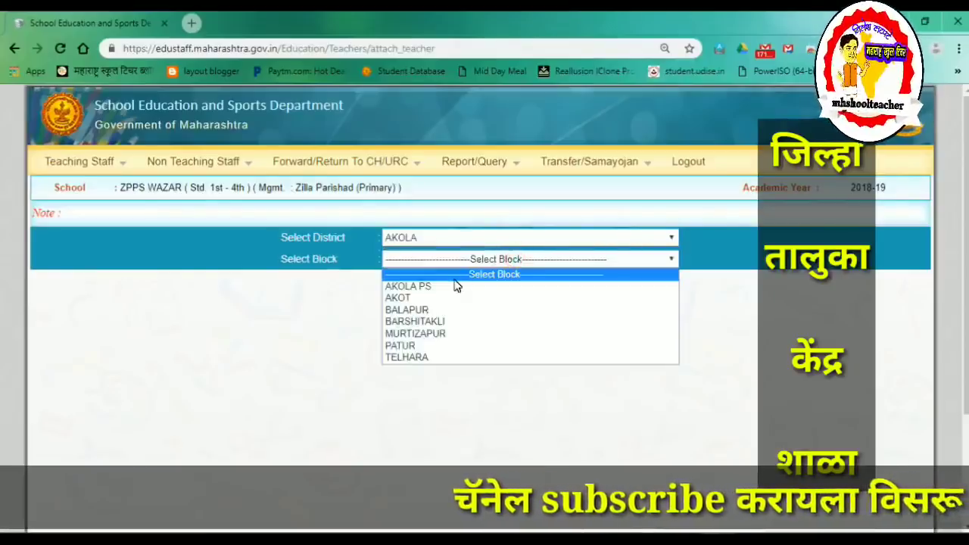
{"action": "left_click", "coordinate": [407, 347]}
{"action": "left_click", "coordinate": [523, 281]}
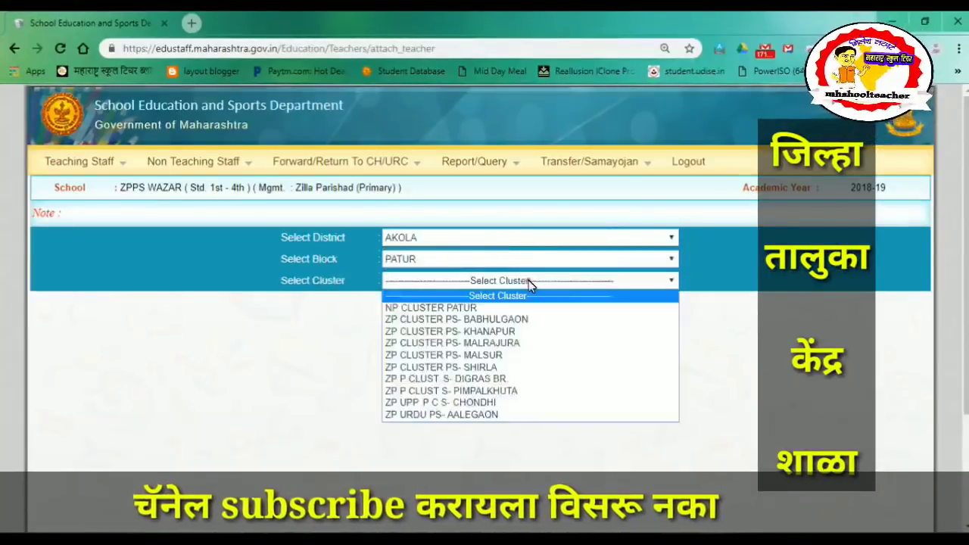
{"action": "left_click", "coordinate": [435, 414]}
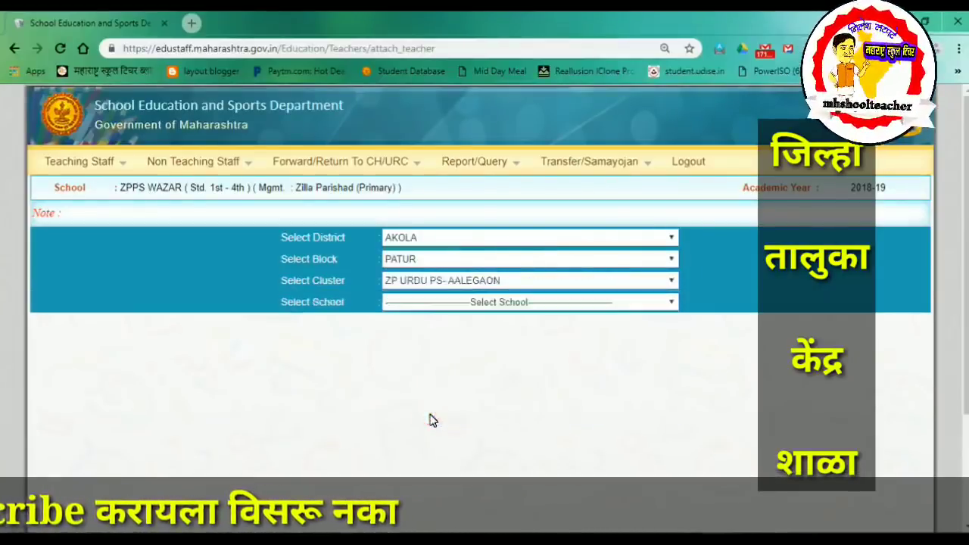
{"action": "left_click", "coordinate": [557, 306]}
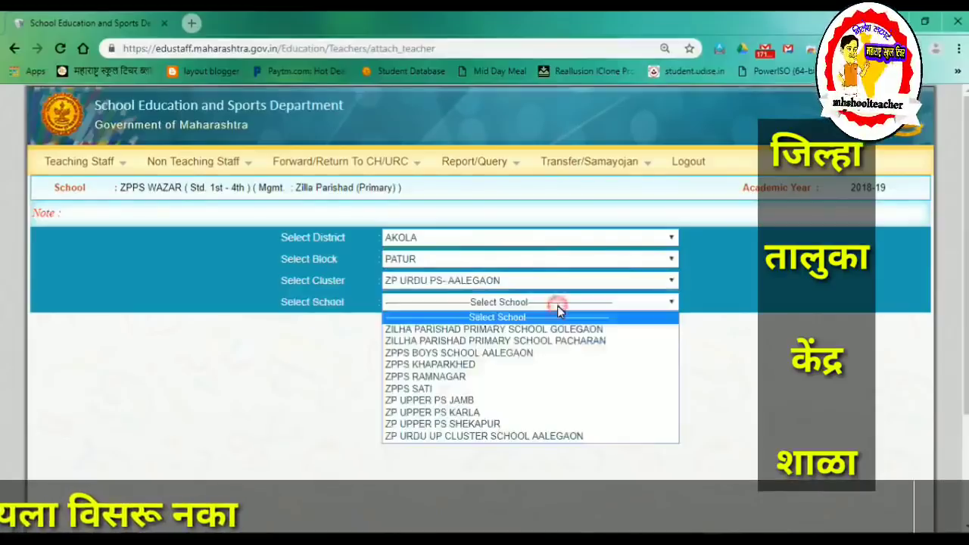
{"action": "left_click", "coordinate": [489, 401]}
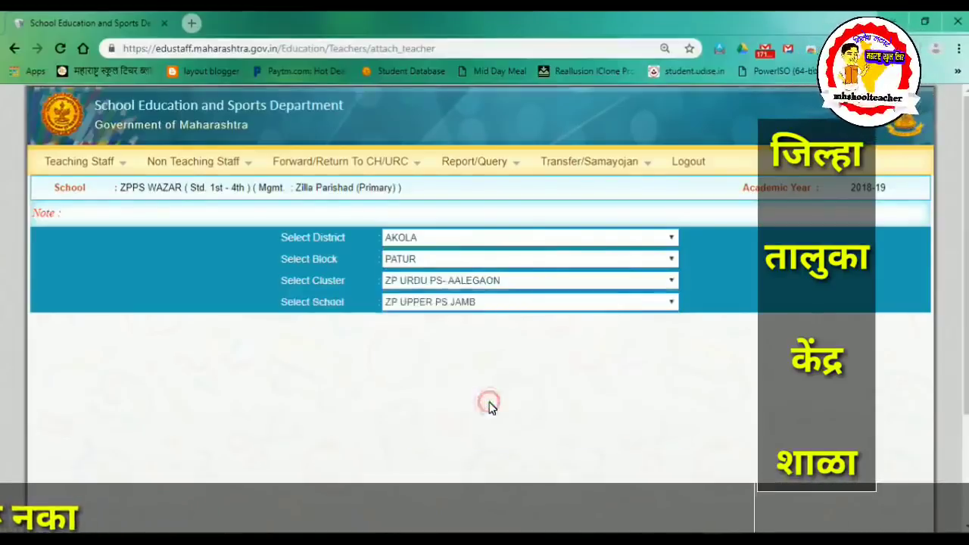
{"action": "left_click", "coordinate": [536, 325]}
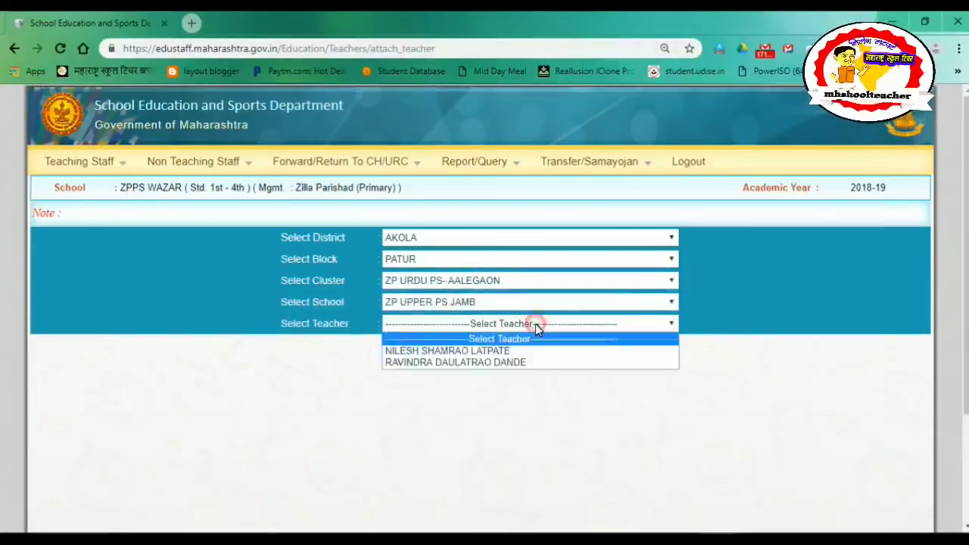
Step: Attach the incoming teacher as Under Graduate Teacher std(1-4/5) with joining date 18/06/2018
{"action": "left_click", "coordinate": [475, 350]}
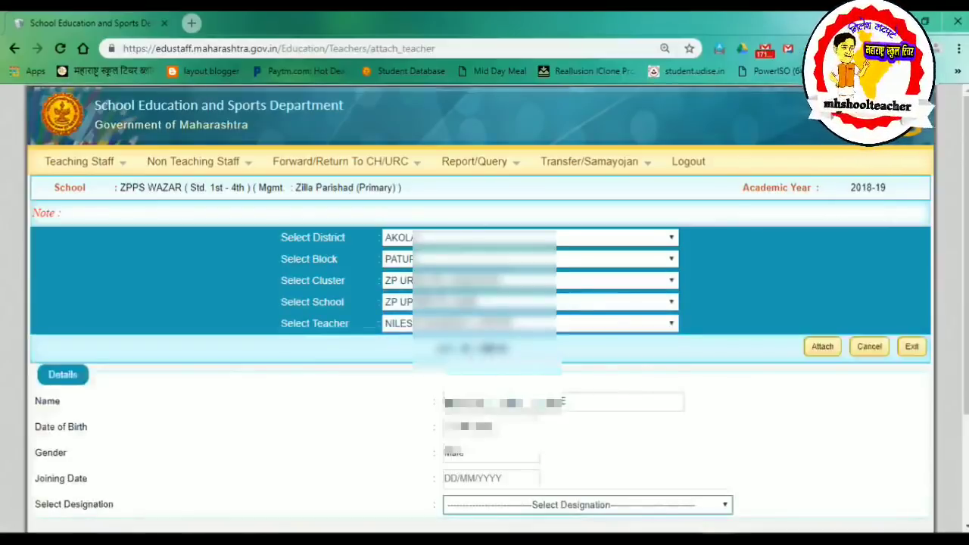
{"action": "scroll", "coordinate": [484, 303], "scroll_direction": "down", "scroll_amount": 2}
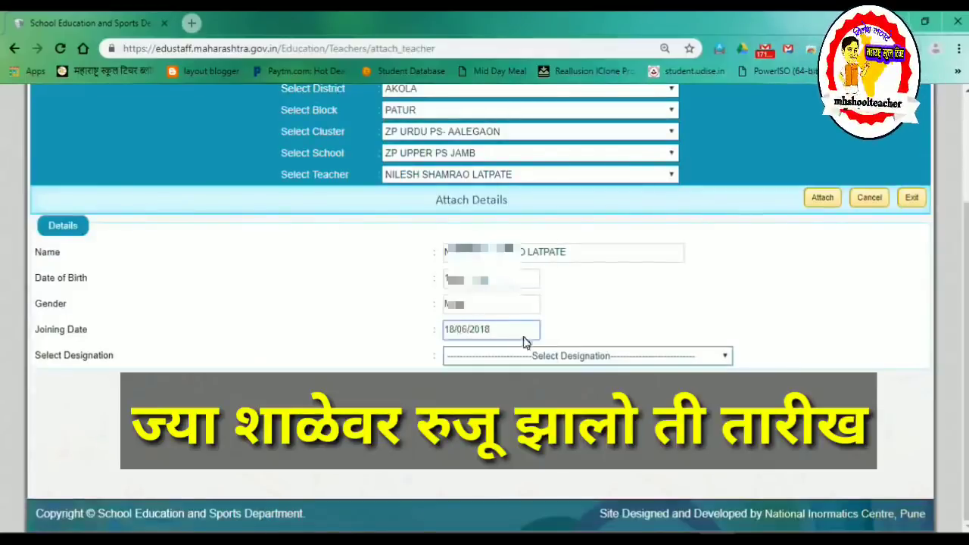
{"action": "left_click", "coordinate": [536, 356]}
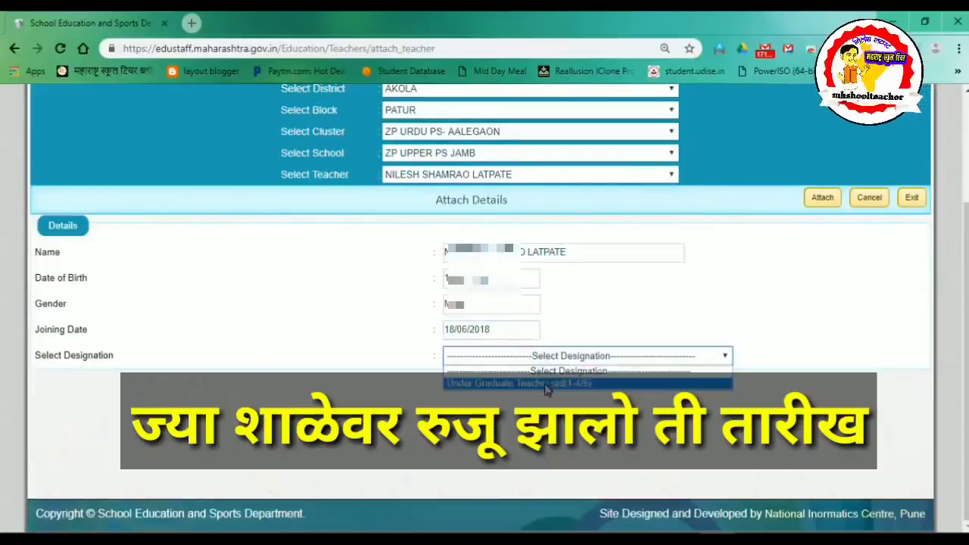
{"action": "left_click", "coordinate": [546, 384]}
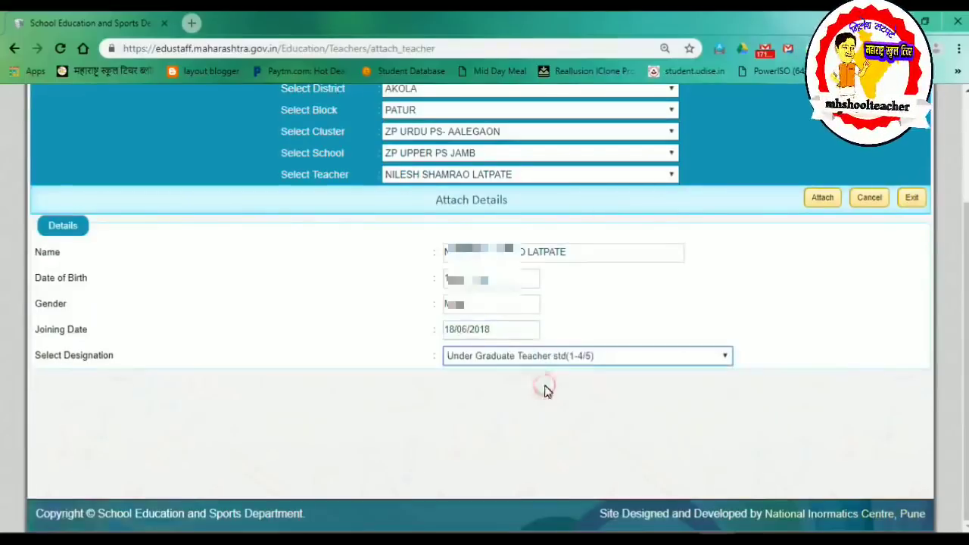
{"action": "left_click", "coordinate": [822, 198]}
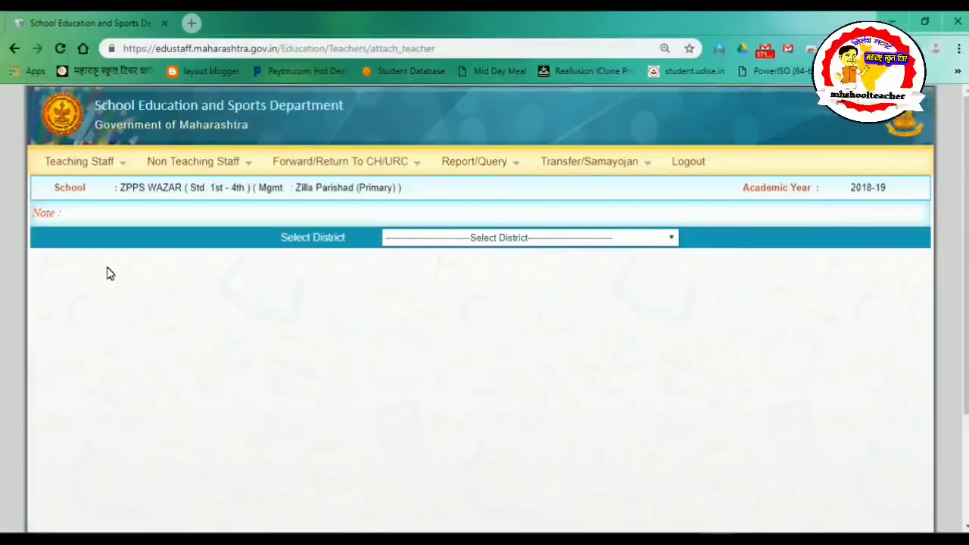
Step: From Forward Attach Data, forward the ticked attached teacher's record to the cluster
{"action": "mouse_move", "coordinate": [330, 158]}
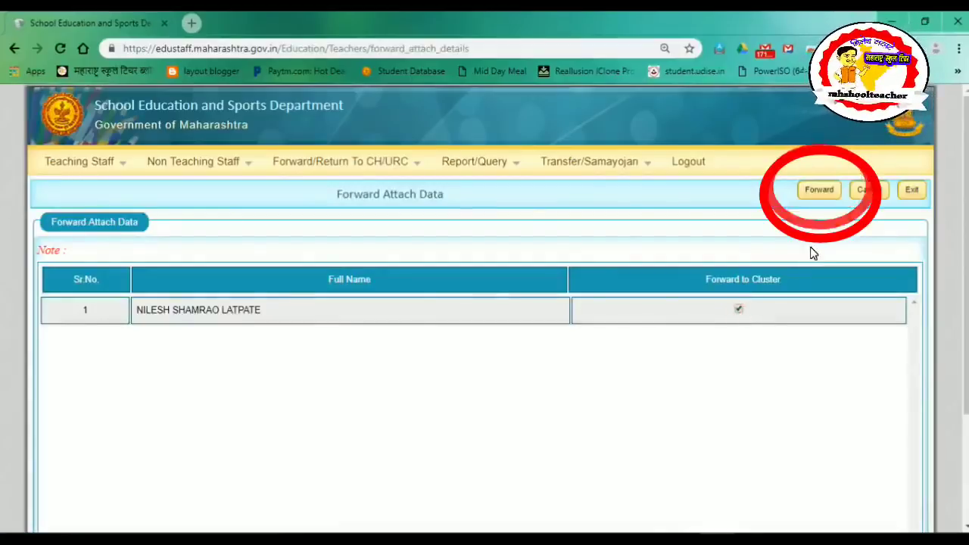
{"action": "left_click", "coordinate": [819, 196]}
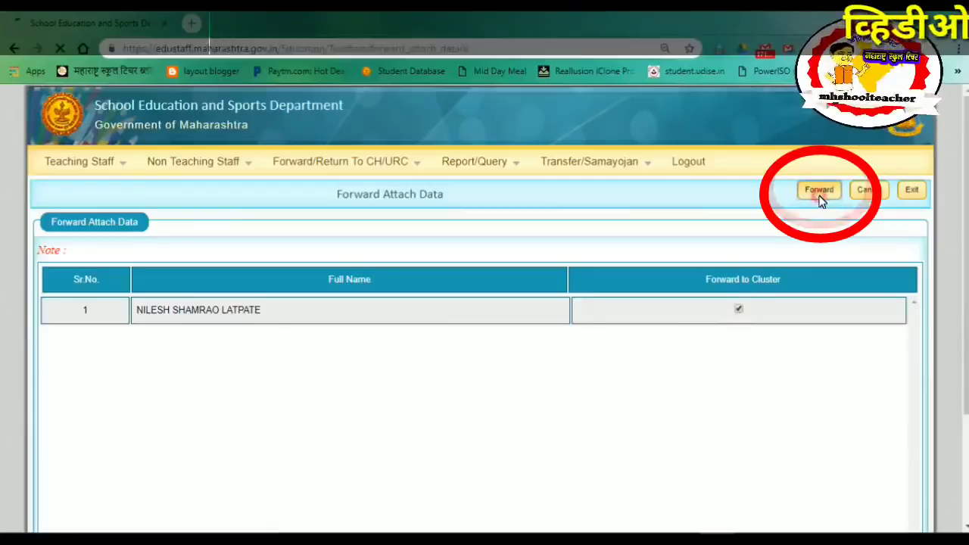